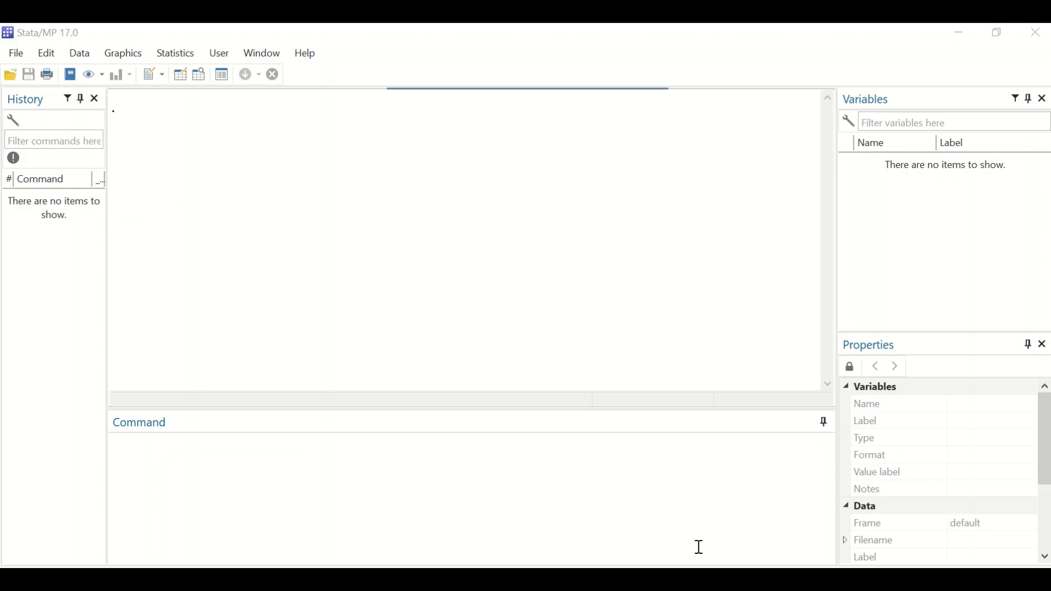
Begin a power twomeans command with group means 45.6 and 48.3, followed by a comma for the options
left_click(228, 487)
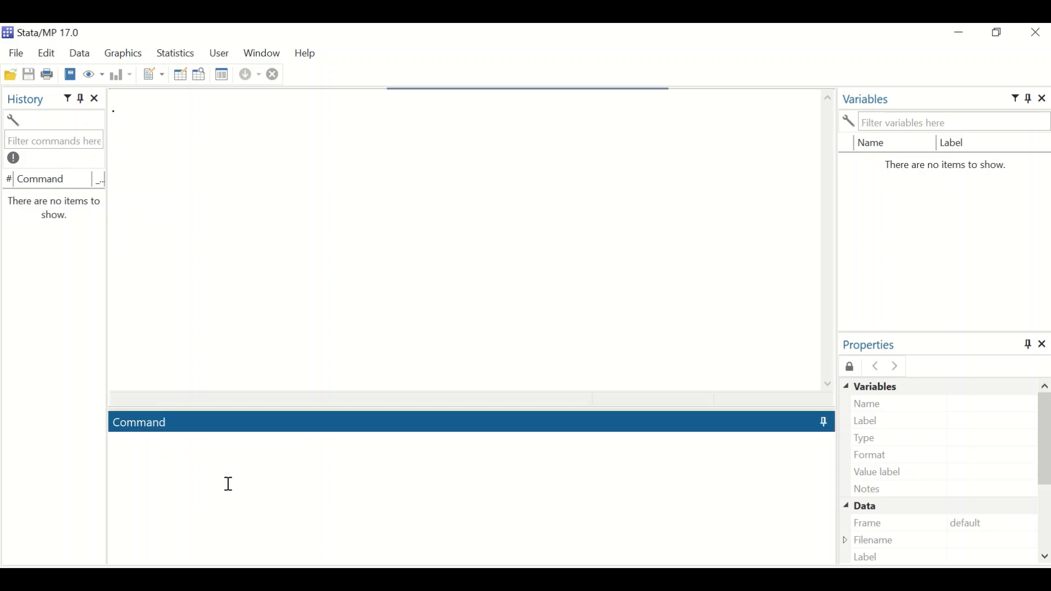
type("power twomeans")
type("45.6")
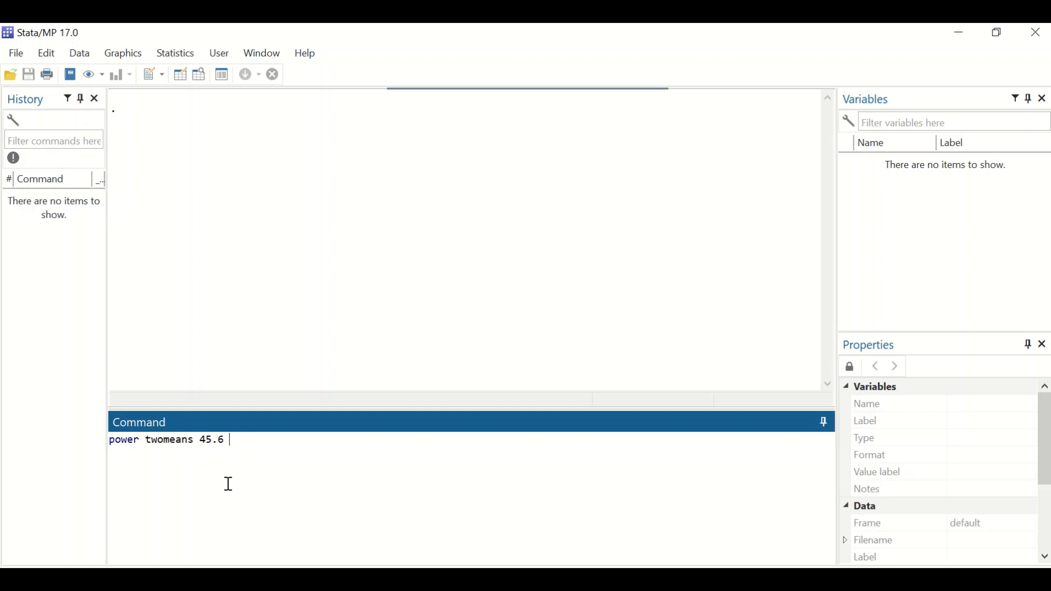
type(" 48.3,")
Add the two groups' standard deviations to the command as sd1(17.7) and sd2(18.6)
type("17.7")
double_click(270, 440)
left_click(269, 441)
type("sd(17.7)")
left_click(281, 443)
type("1")
left_click(338, 441)
type("sd2")
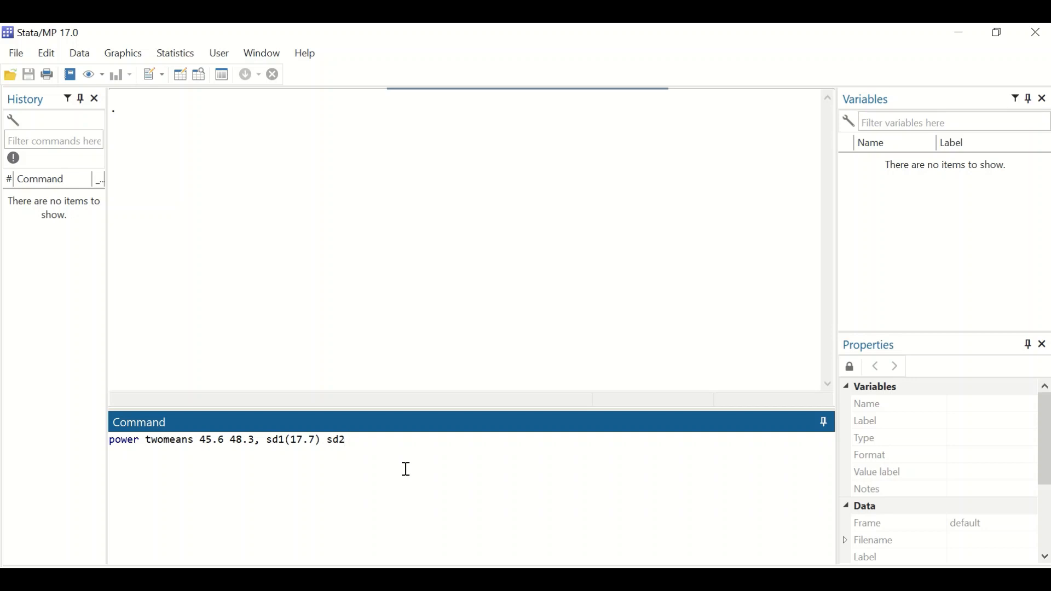
type("(18.6)")
Add the group sample sizes to the command as n1(200) and n2(200)
type("n(")
type("200)")
type("n(200)")
left_click(395, 440)
type("1")
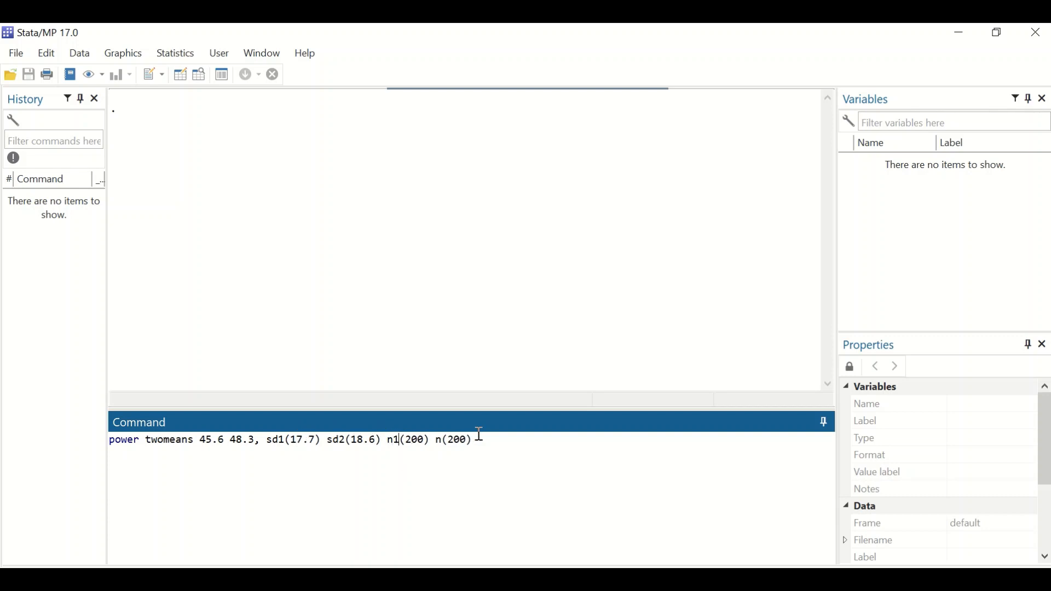
left_click(443, 440)
type("2")
Add the significance level alpha(0.05) to the two-means power command and run it
left_click(486, 448)
type("alpha(0.05")
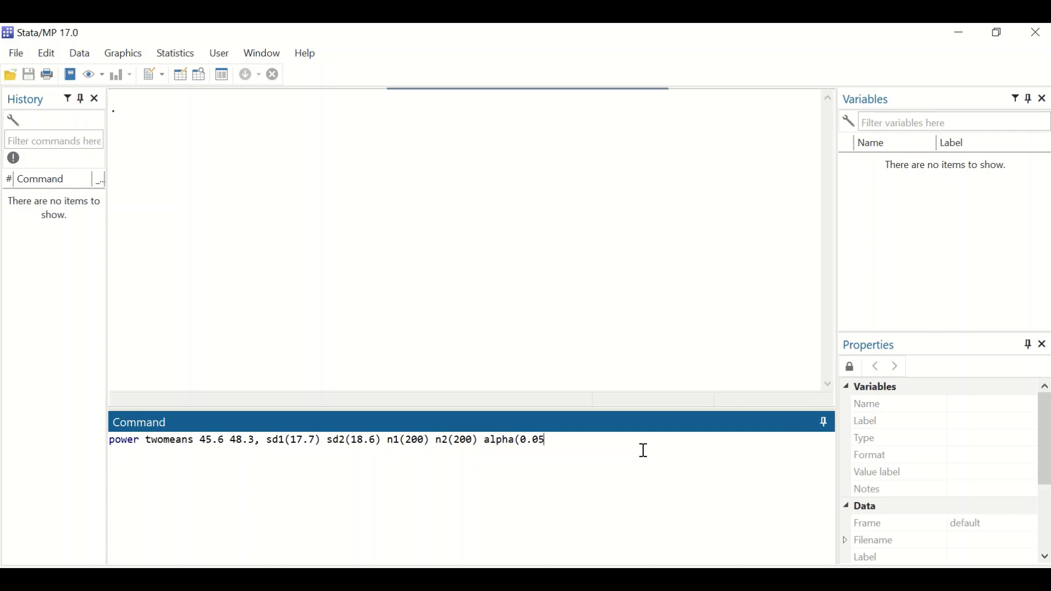
type(")")
key("Return")
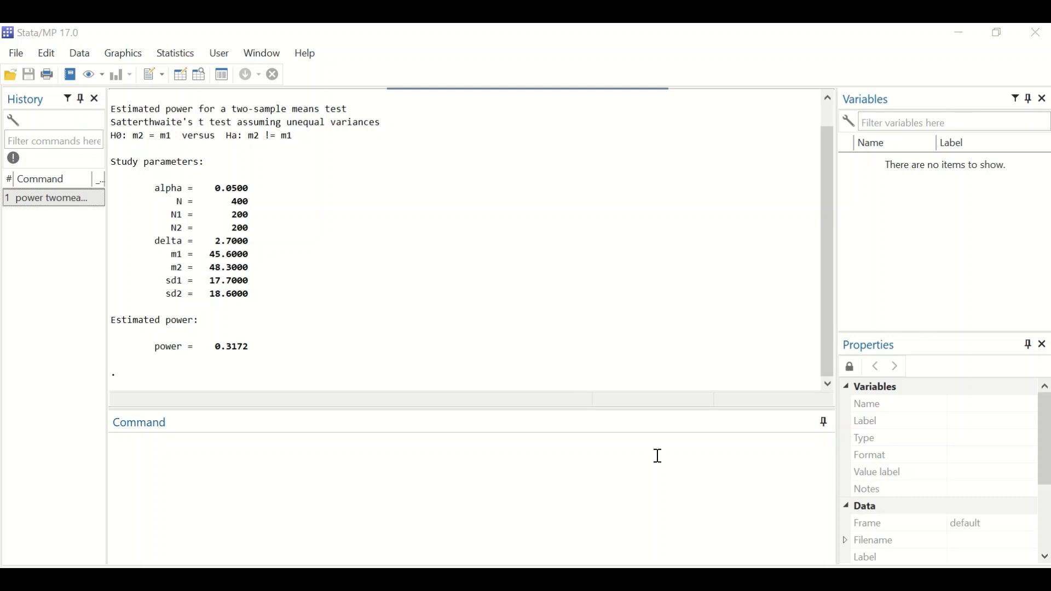
Copy the executed power twomeans command from the results back into the command line
scroll(563, 336, "up", 1)
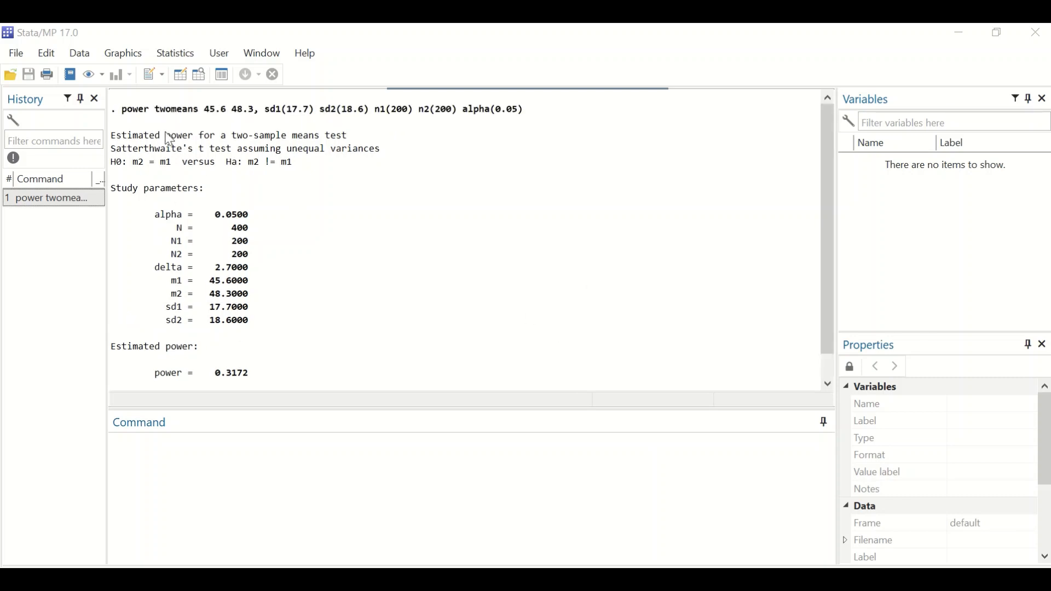
left_click_drag(122, 109, 522, 114)
key("ctrl+c")
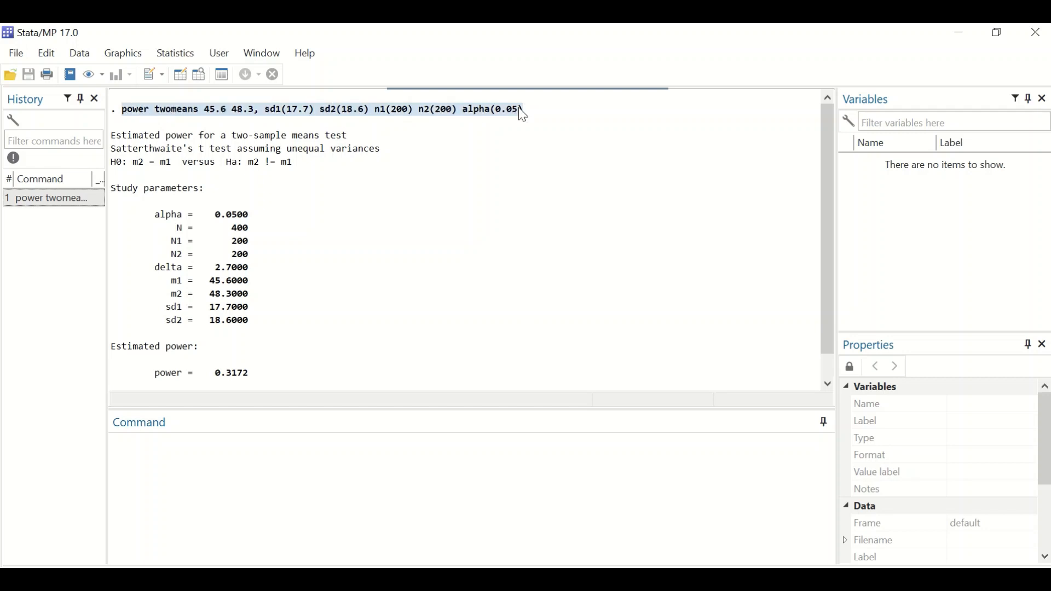
left_click(169, 455)
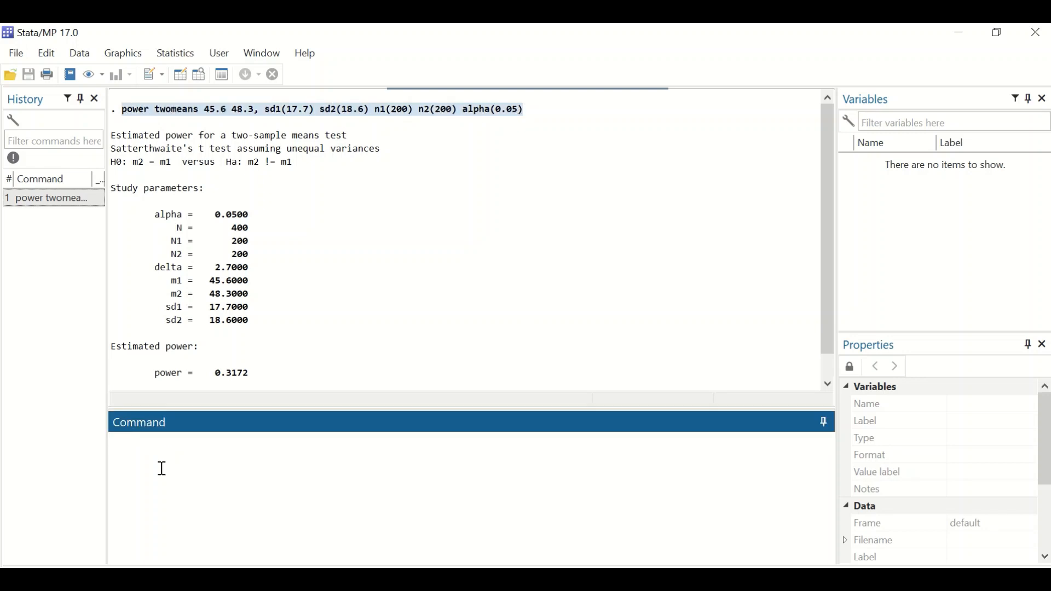
key("ctrl+v")
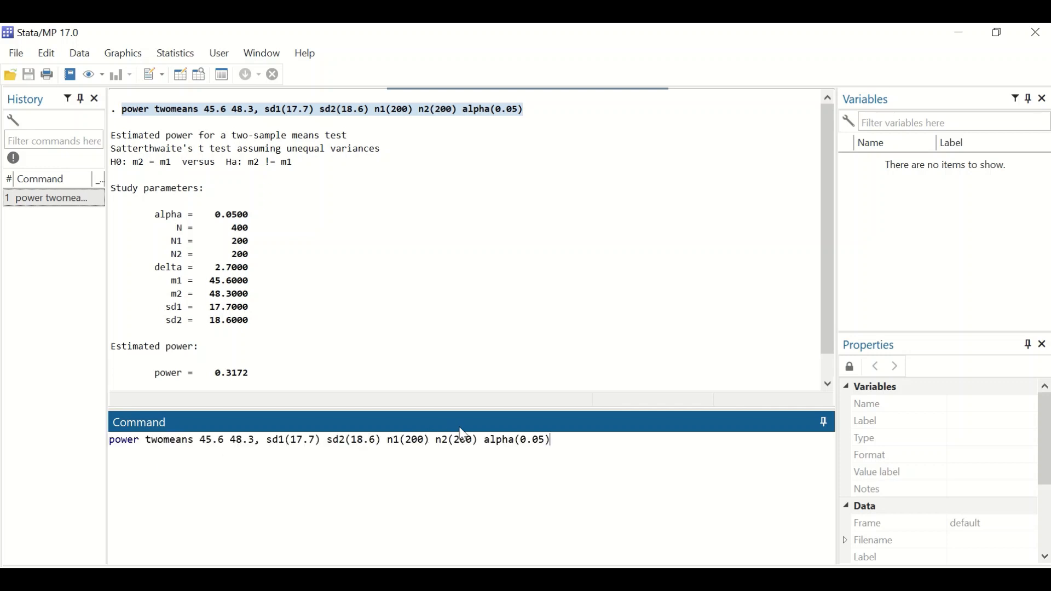
Set both sample sizes, n1 and n2, to 2000 and run the two-means power command
left_click(425, 442)
key("BackSpace")
key("BackSpace")
type("2000")
key("BackSpace")
key("BackSpace")
key("BackSpace")
key("BackSpace")
type("000")
left_click(478, 441)
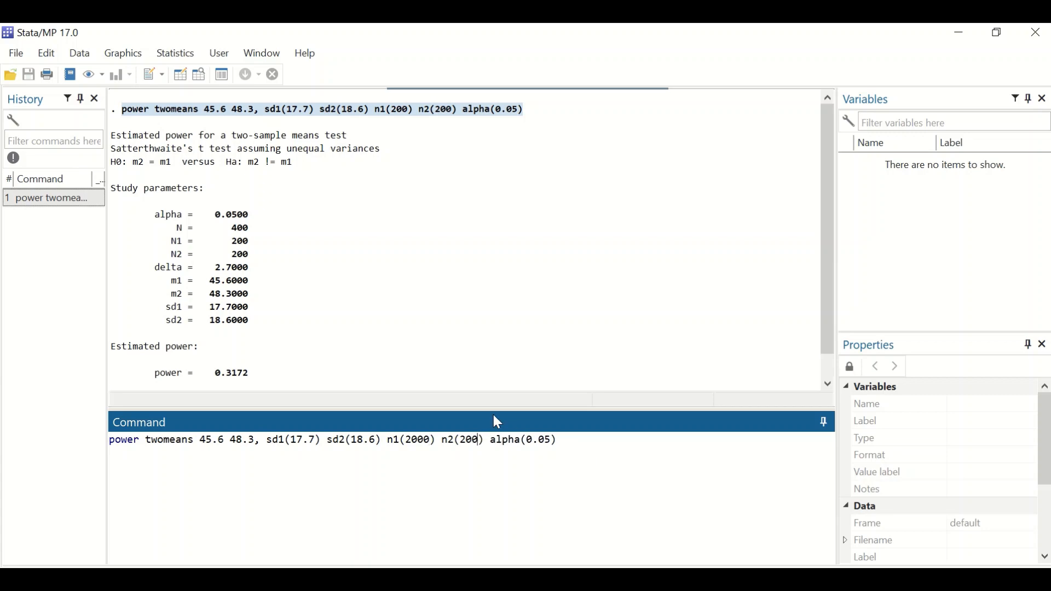
type("0")
key("Return")
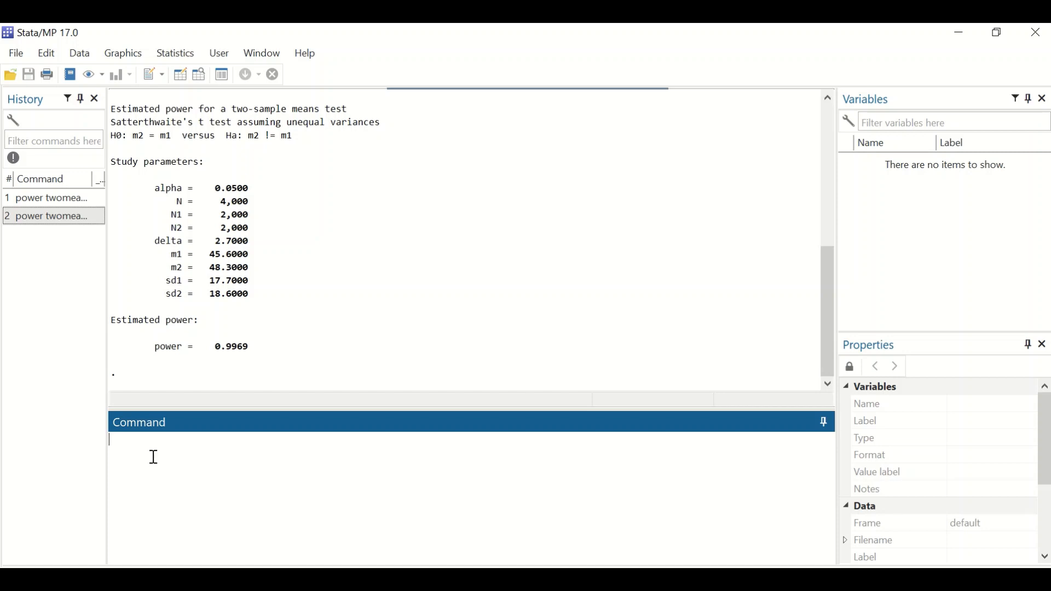
Paste the copied power twomeans command again and set n1 and n2 to 2000
key("ctrl+v")
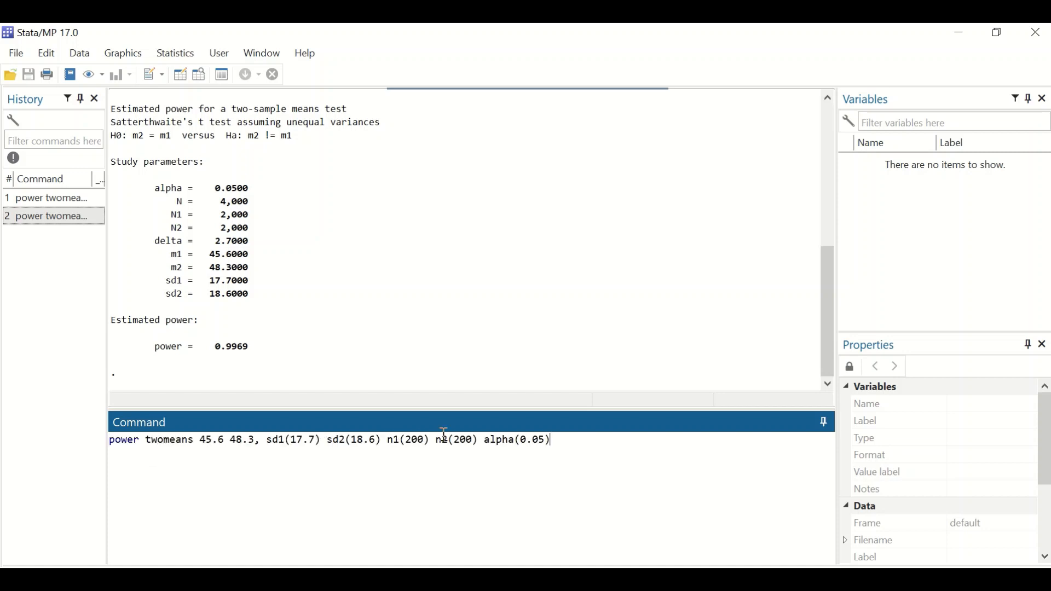
type("0")
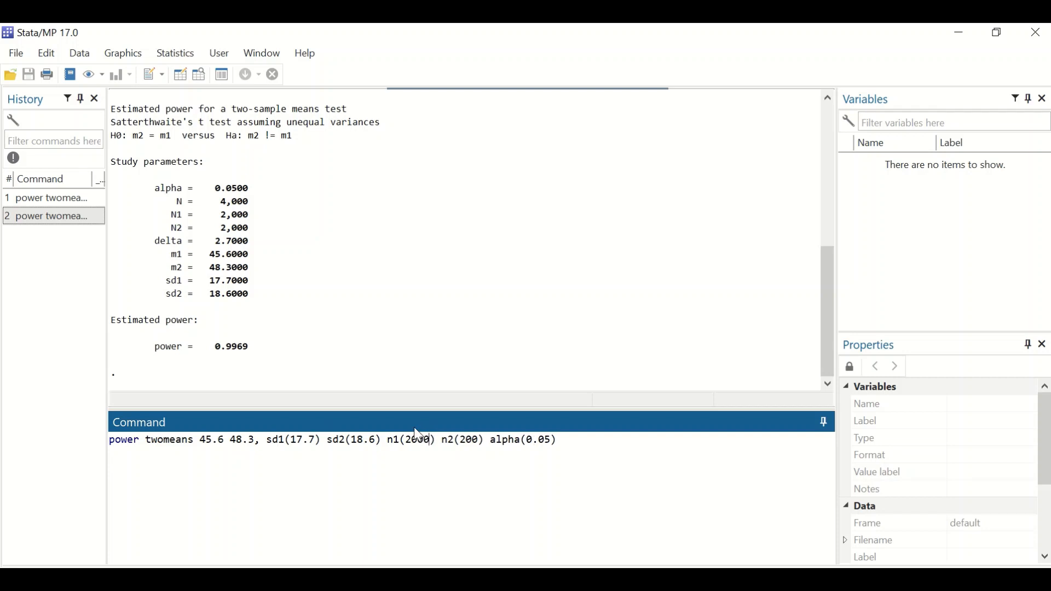
left_click(489, 438)
type("0")
Set alpha to 0.01 in the two-means command and run it
left_click(554, 440)
key("BackSpace")
type("1")
key("Return")
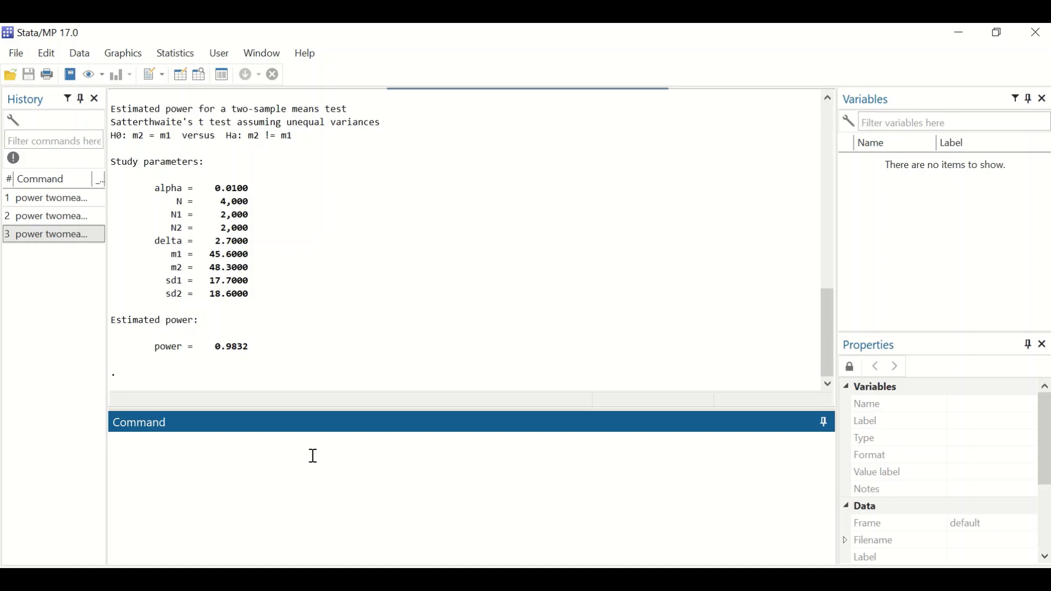
Write a power twoproportions command with the proportions 0.32 and 0.45
type("power two")
type("proportions")
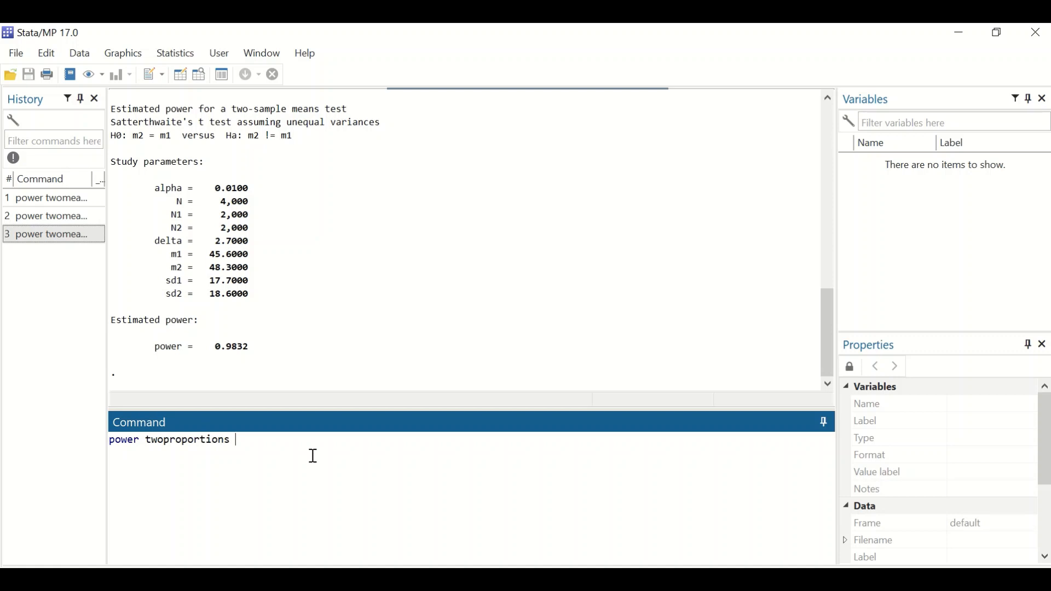
type(" 0.32 0.45 n1(100) n2(100)")
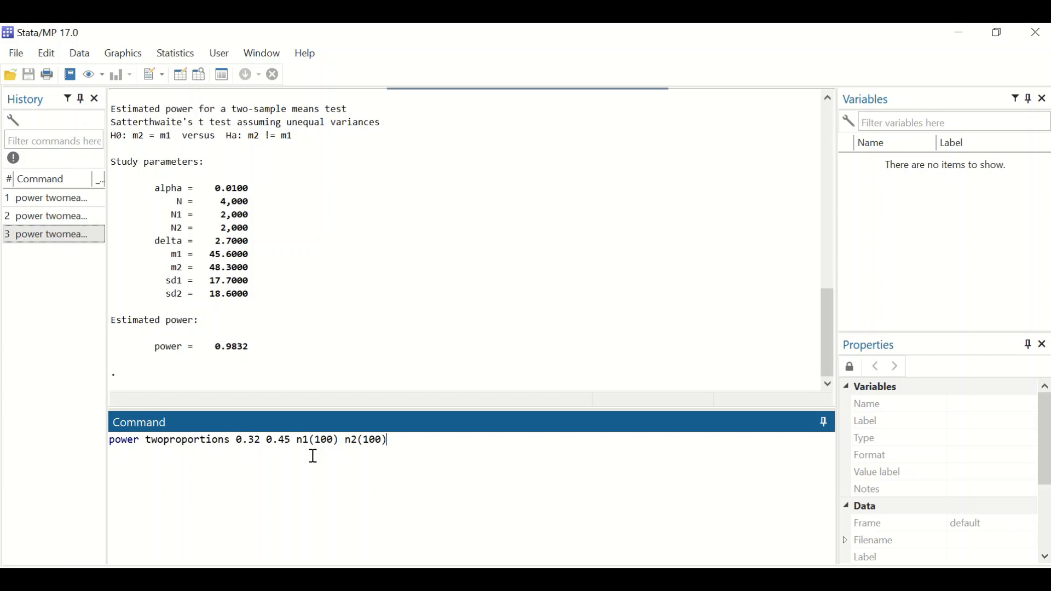
Append the sample sizes n1(100) and n2(100) without a preceding comma and try to run the two-proportions command
key("Return")
Copy the two-proportions command back into the command line, insert a comma after 0.45, and run it
left_click_drag(375, 307, 121, 307)
key("ctrl+c")
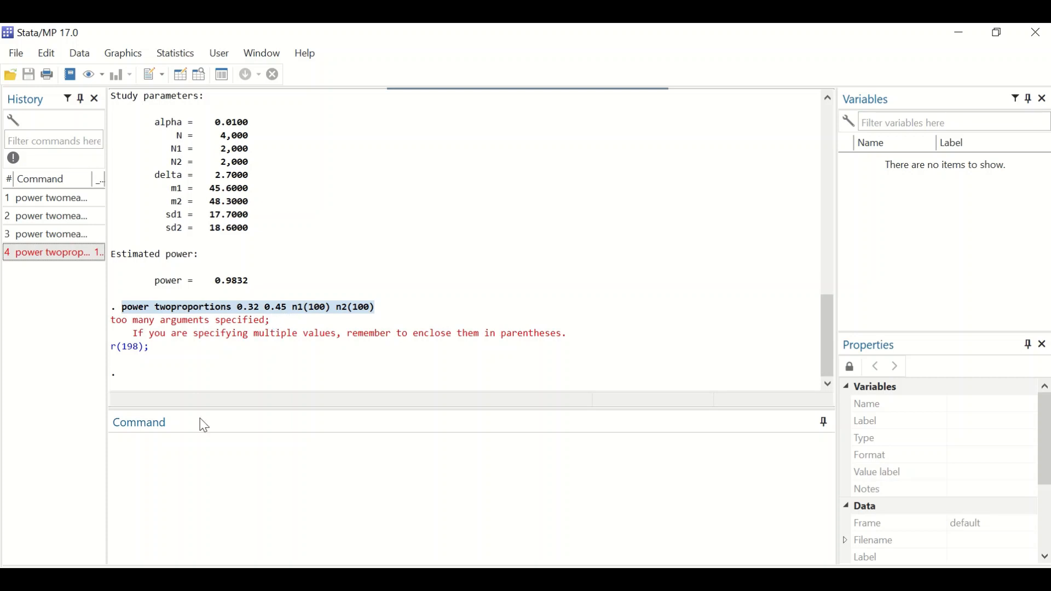
left_click(190, 453)
key("ctrl+v")
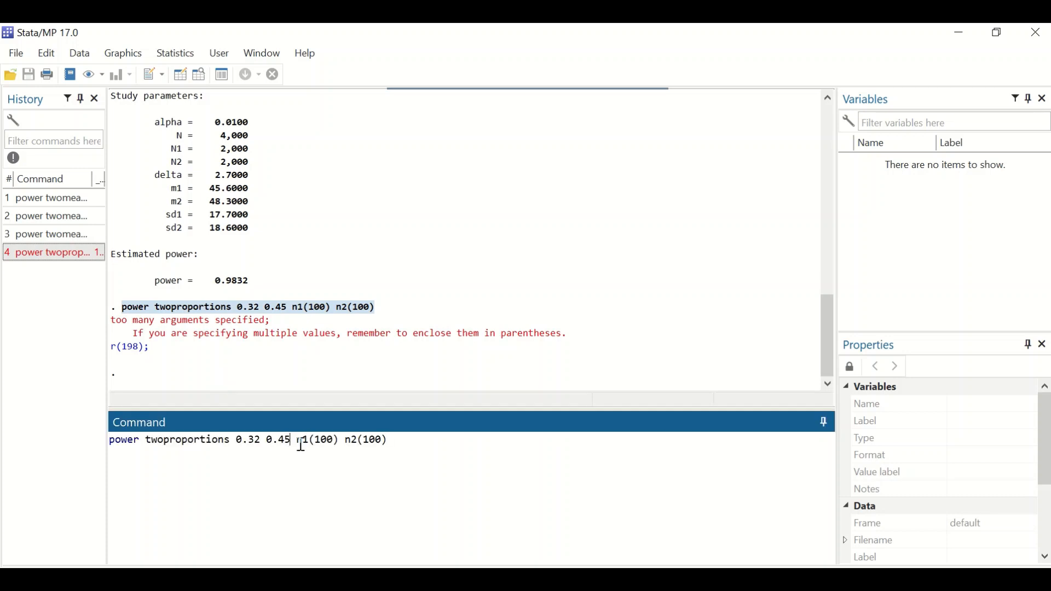
type(",")
key("Return")
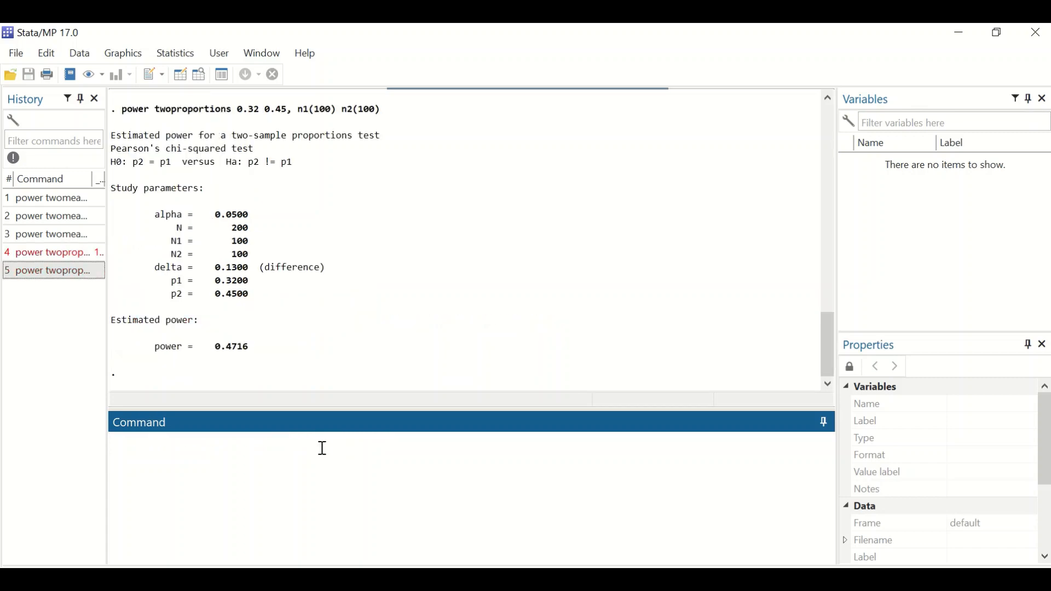